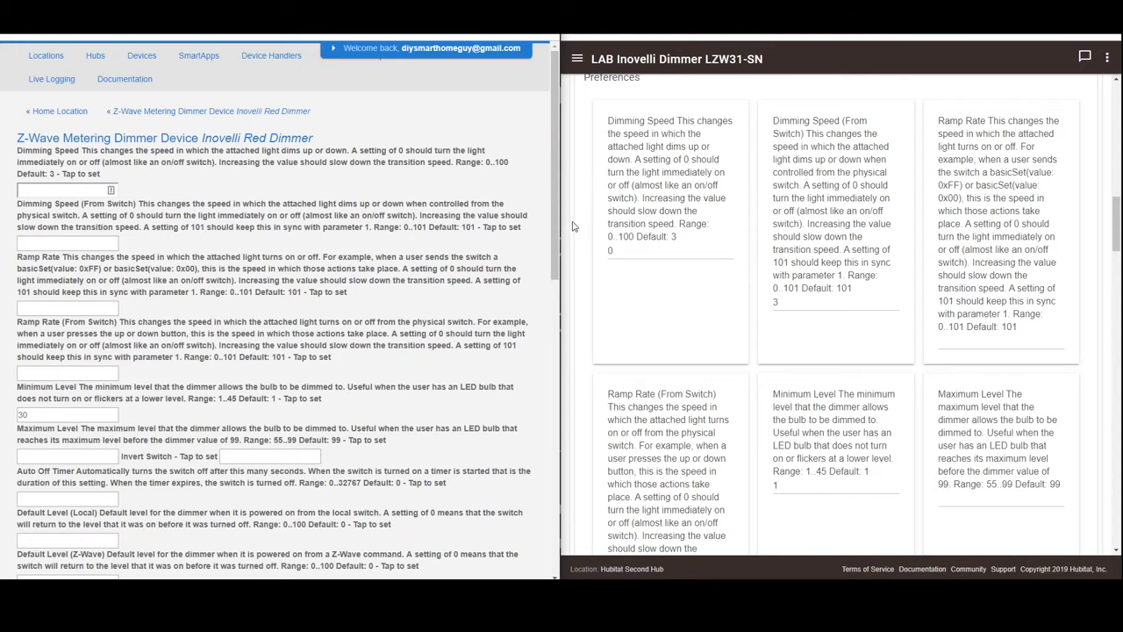
Change the Hubitat dimmer's device type to Inovelli Dimmer Red Series LZW31-SN and save the device
left_click_drag(555, 235, 595, 541)
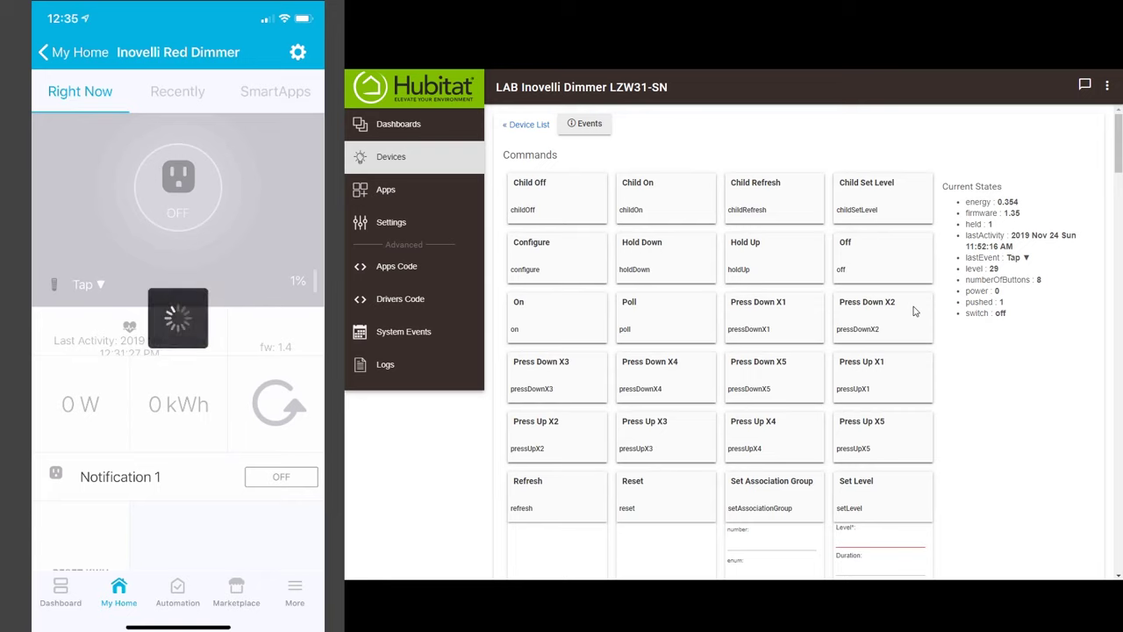
scroll(178, 352, "down", 4)
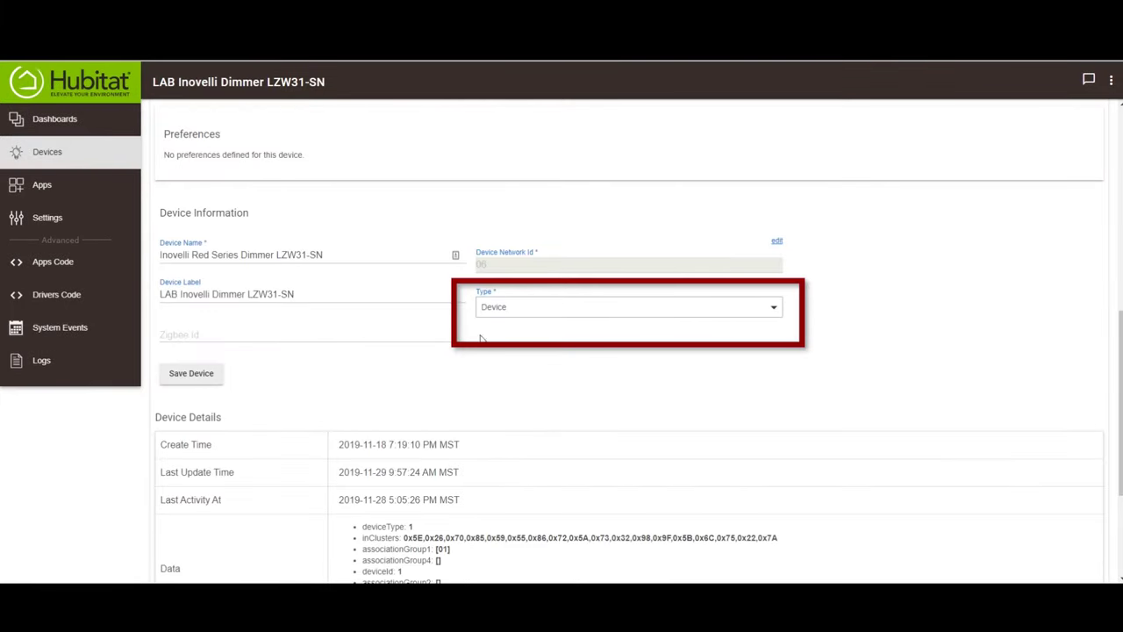
scroll(626, 360, "down", 3)
left_click(747, 188)
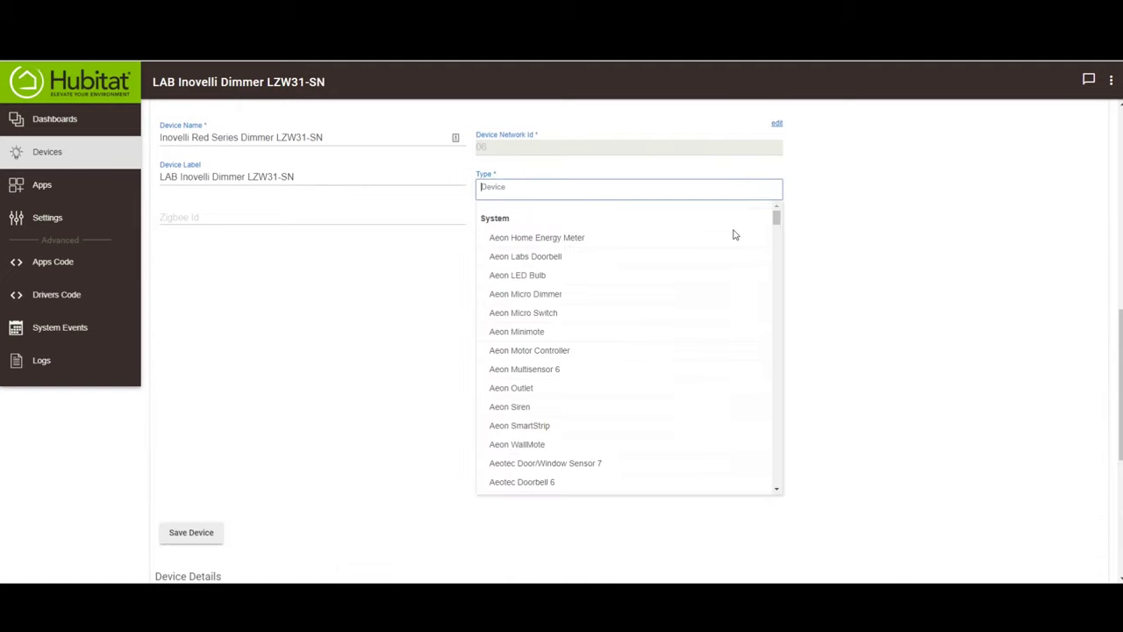
left_click_drag(777, 220, 776, 481)
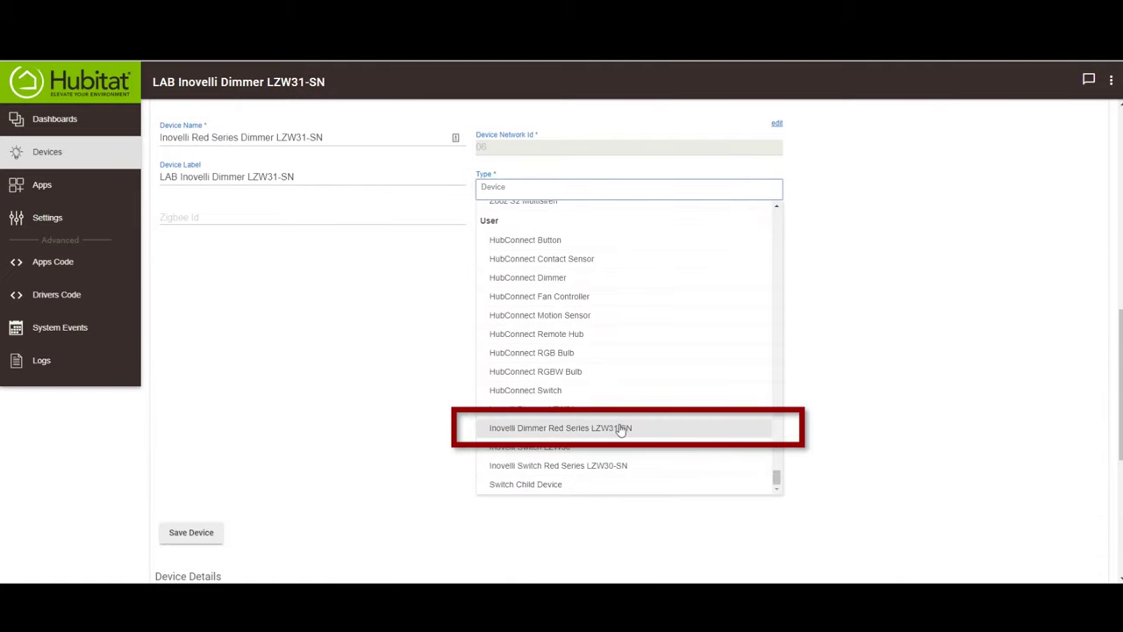
left_click(621, 429)
left_click(176, 257)
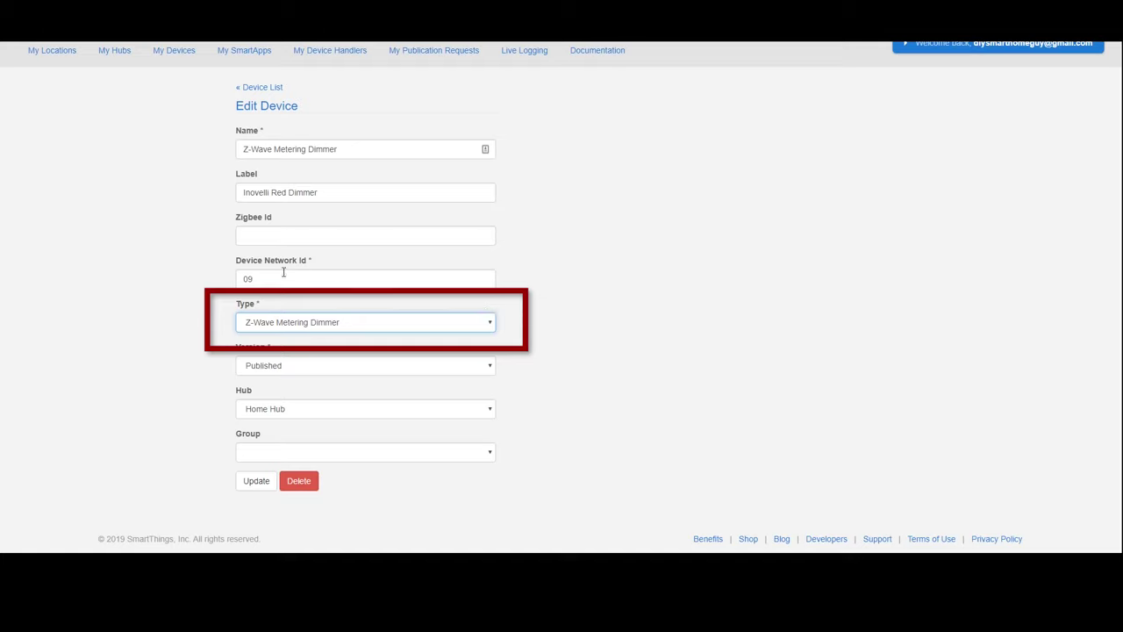
Change the SmartThings device's type to Inovelli Dimmer Red Series LZW31-SN and update the device
left_click(443, 324)
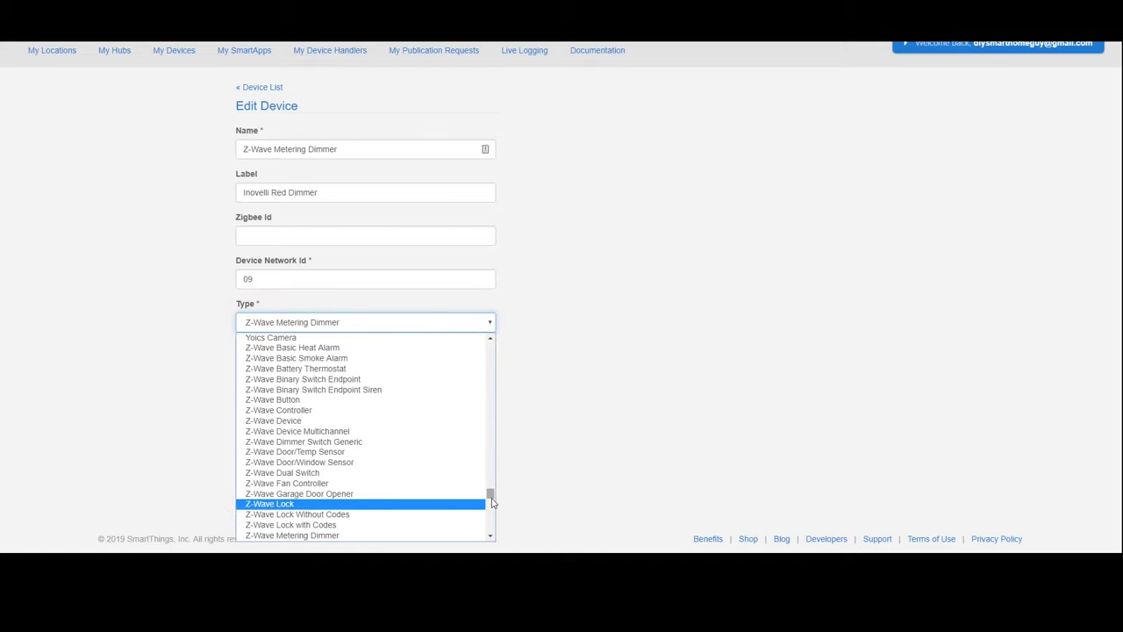
scroll(492, 502, "down", 10)
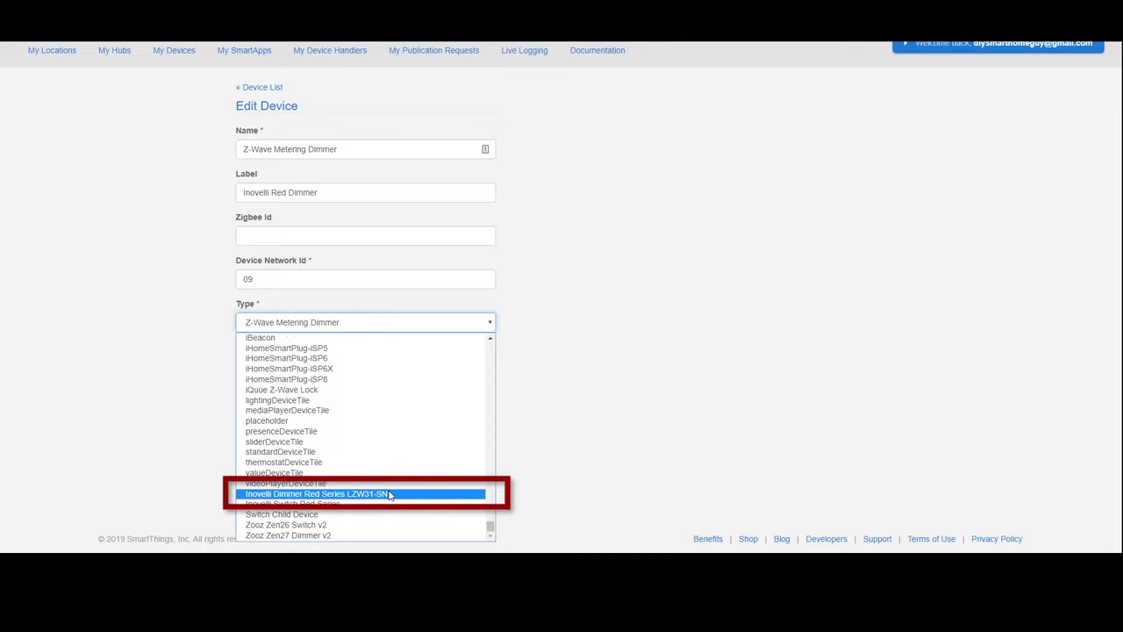
left_click(389, 494)
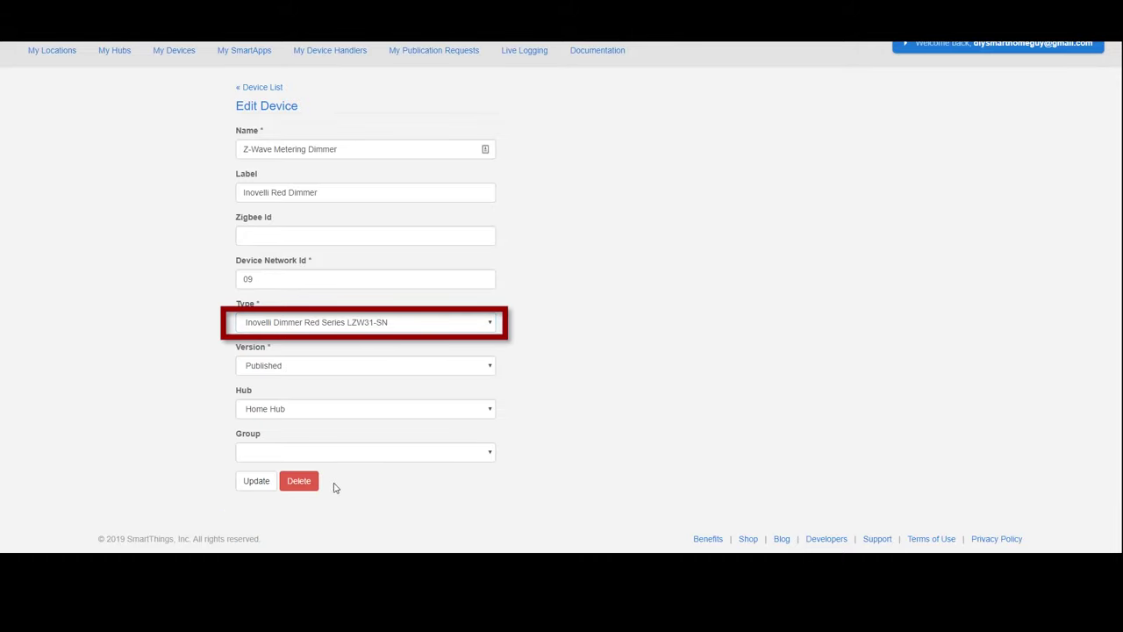
left_click(267, 488)
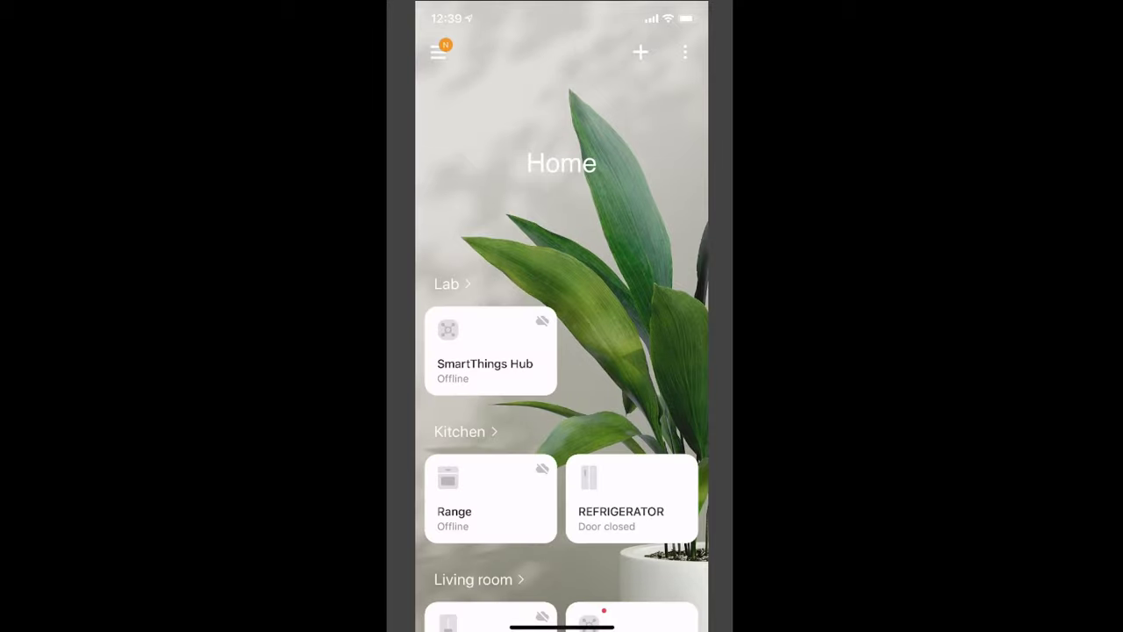
Open the Inovelli Red Dimmer's settings in the SmartThings mobile app and review its dimming and ramp rate parameters
scroll(562, 351, "down", 5)
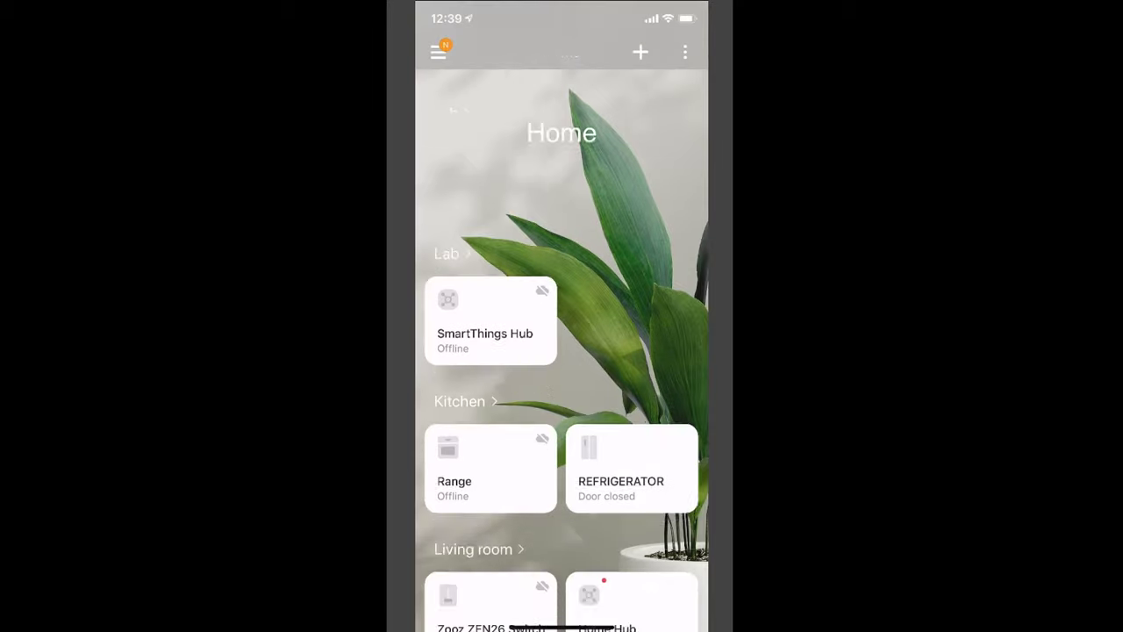
left_click(588, 507)
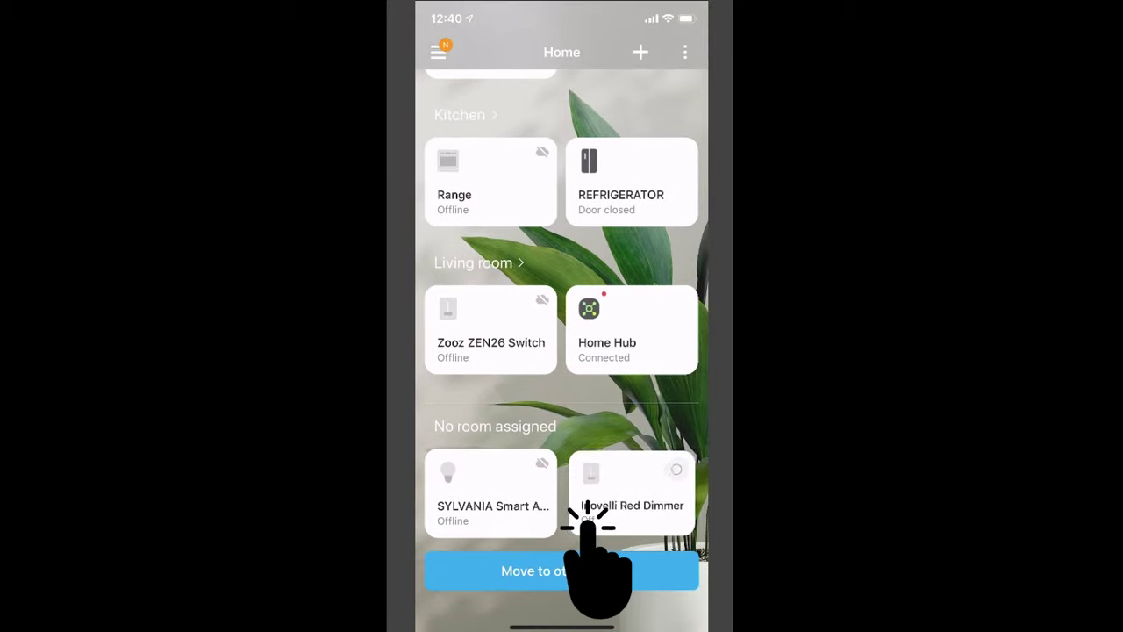
left_click(691, 52)
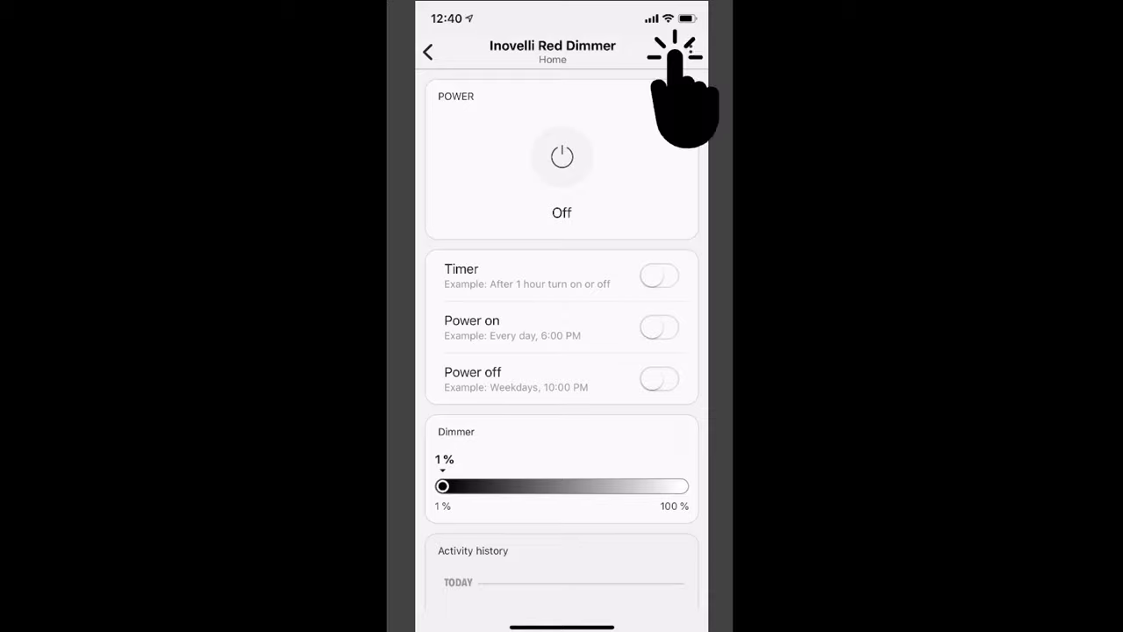
left_click(516, 484)
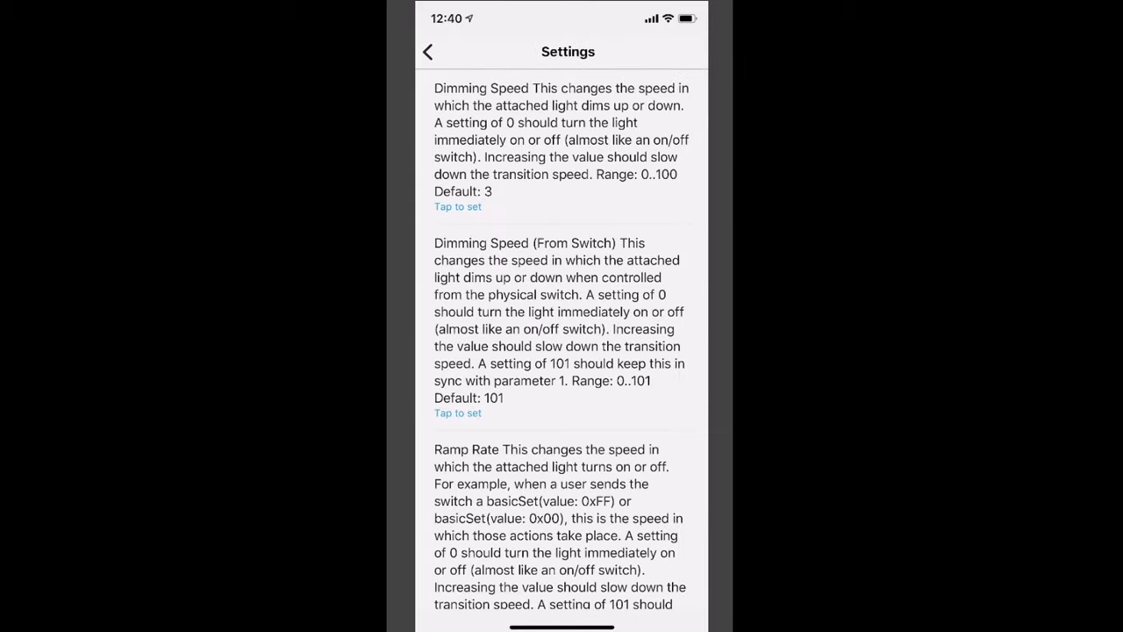
scroll(562, 342, "down", 5)
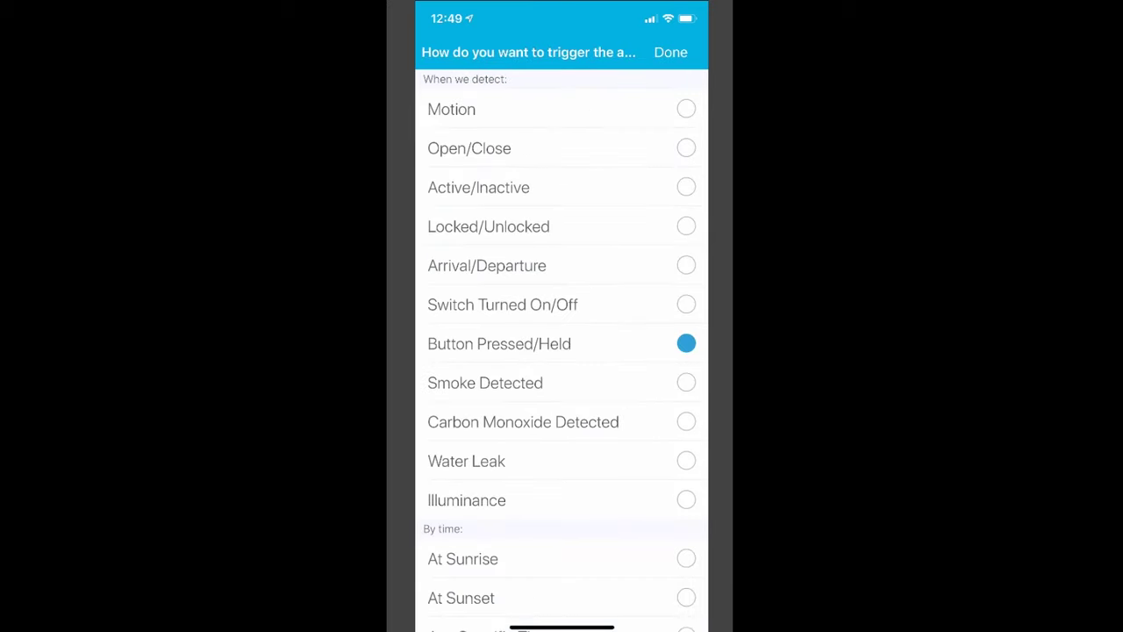
Use Button Pressed/Held as the lighting automation's trigger and select the Inovelli Red Dimmer as the button device
left_click(671, 52)
left_click(579, 418)
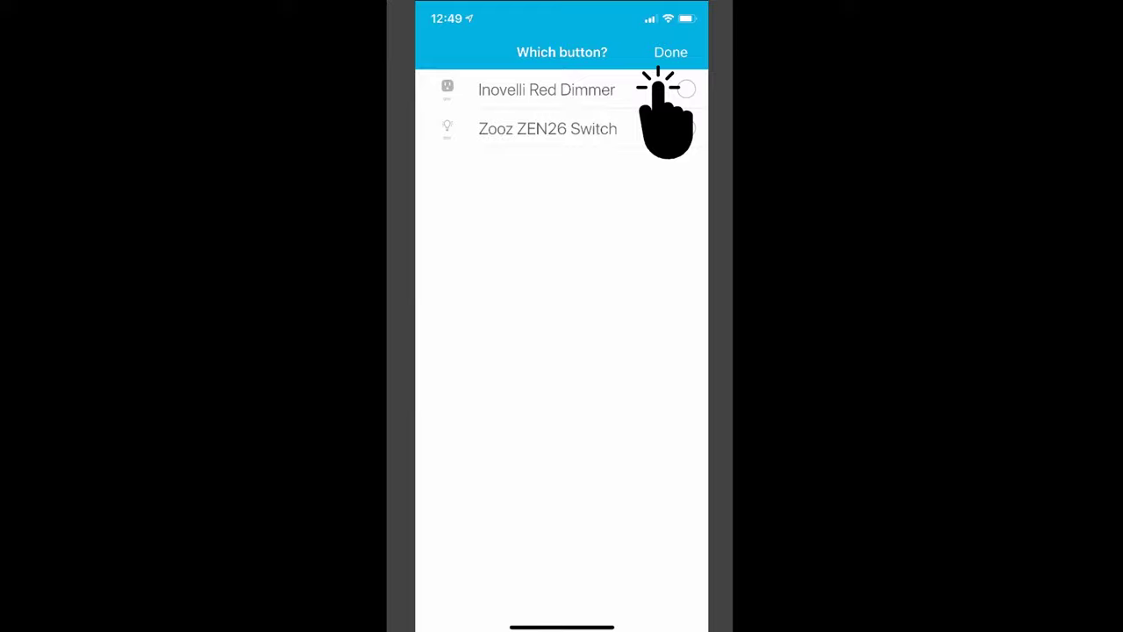
left_click(686, 89)
left_click(671, 52)
scroll(497, 439, "down", 3)
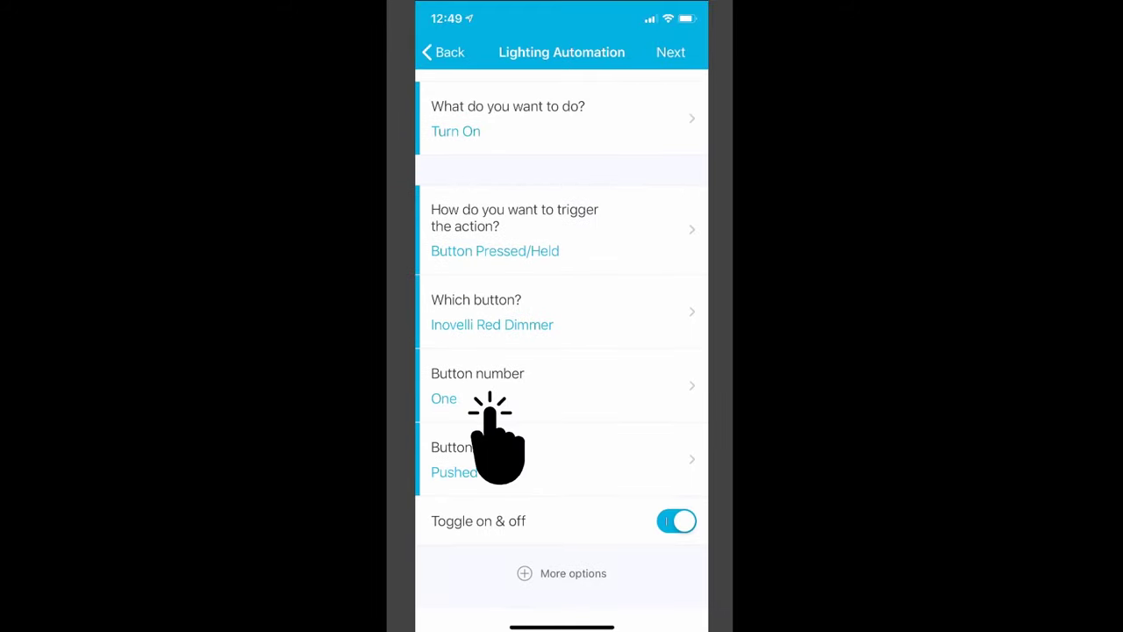
Choose which of the dimmer's button numbers triggers the lighting automation and accept the selection
left_click(489, 411)
left_click(658, 320)
left_click(670, 50)
scroll(562, 351, "down", 2)
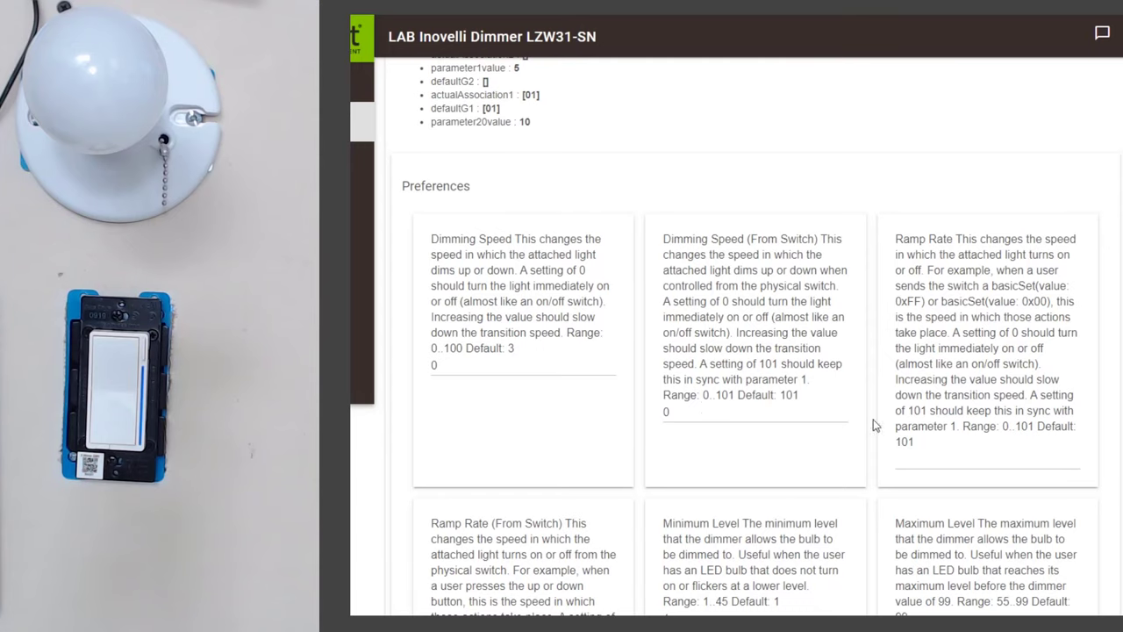
Test the Hubitat dimmer with both dimming speeds at 0 by turning the light on and off
scroll(952, 432, "up", 15)
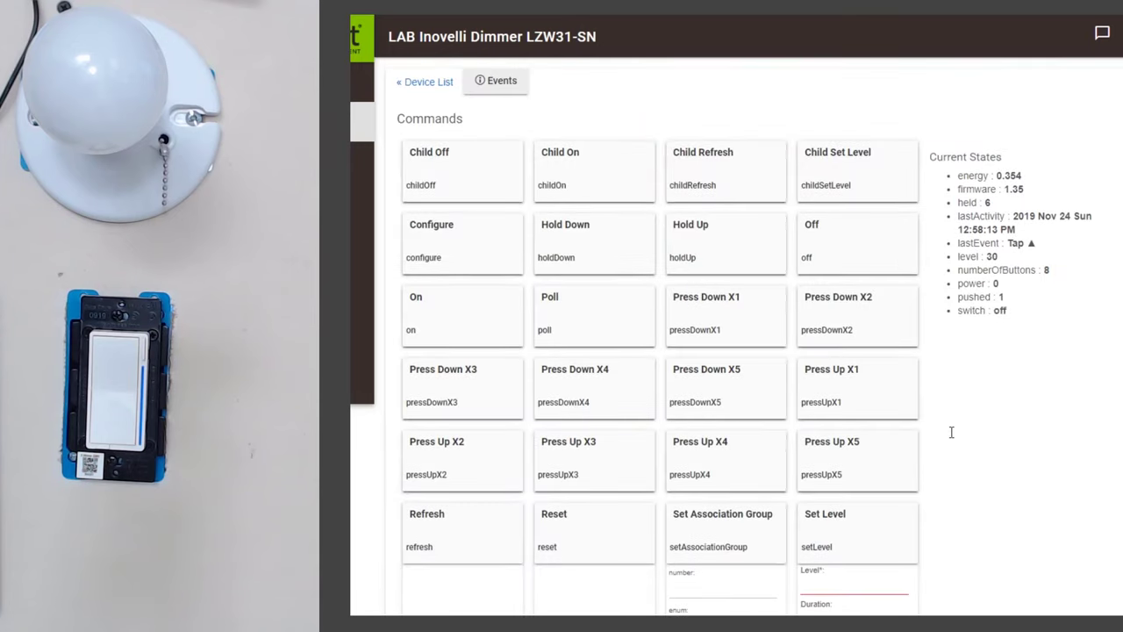
left_click(484, 323)
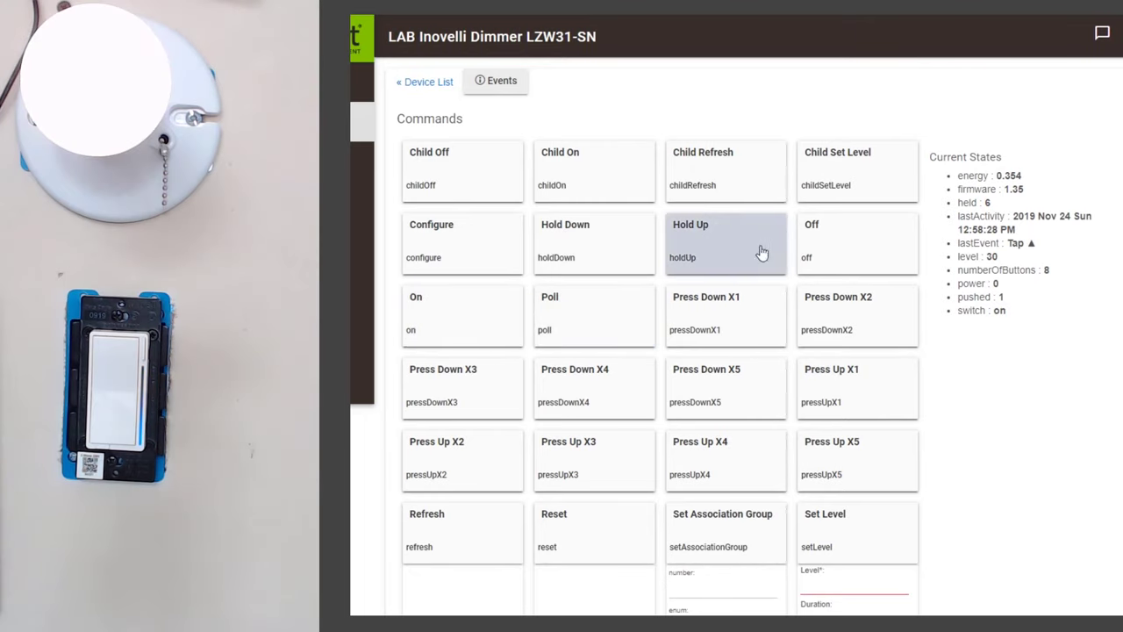
left_click(841, 241)
Check the dimming speed preferences of 5 and test them by turning the light on and off
scroll(985, 403, "down", 10)
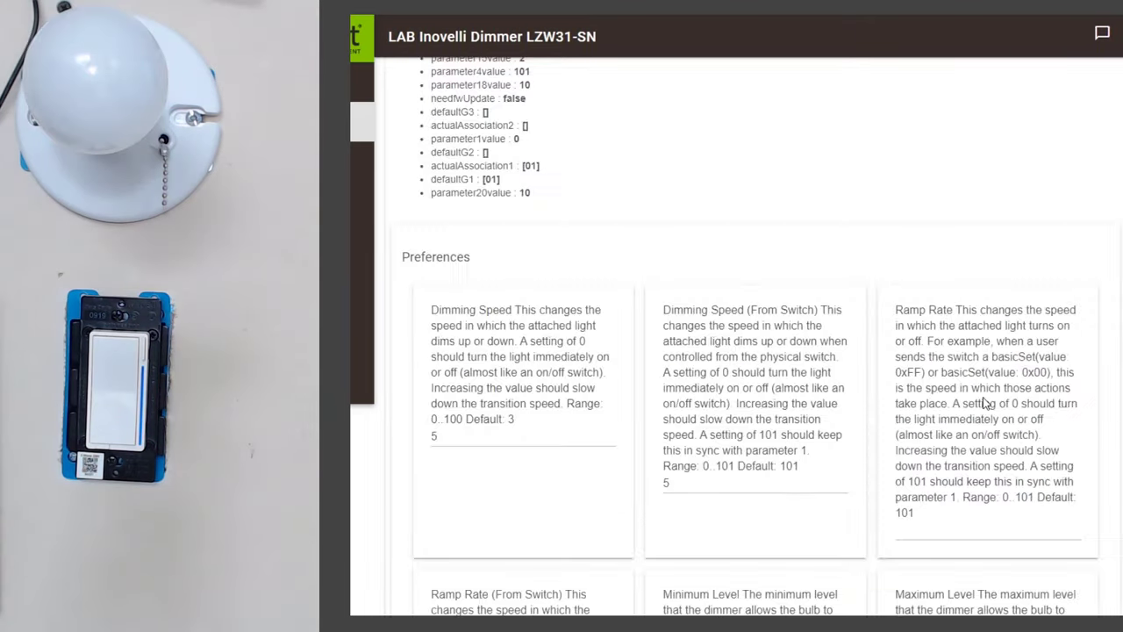
scroll(785, 408, "up", 10)
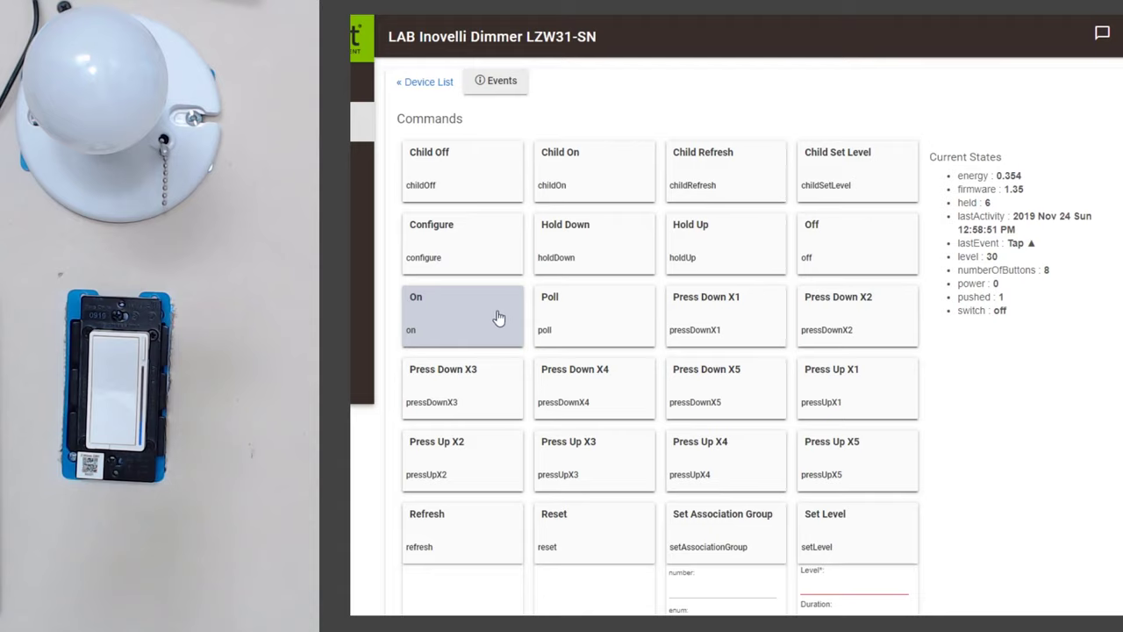
left_click(523, 303)
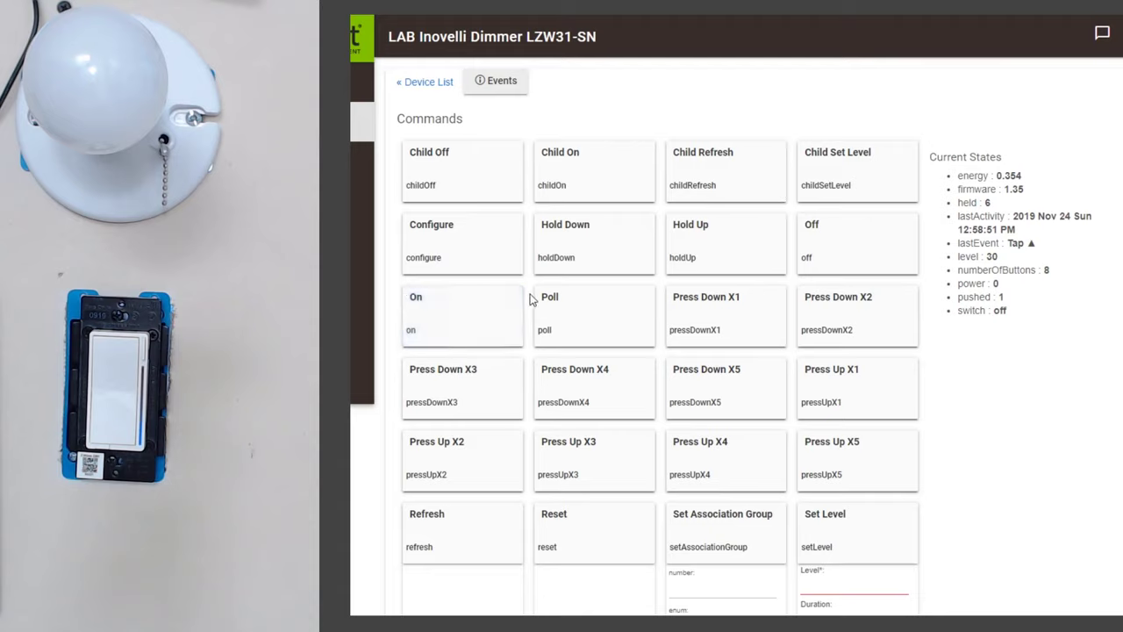
left_click(842, 236)
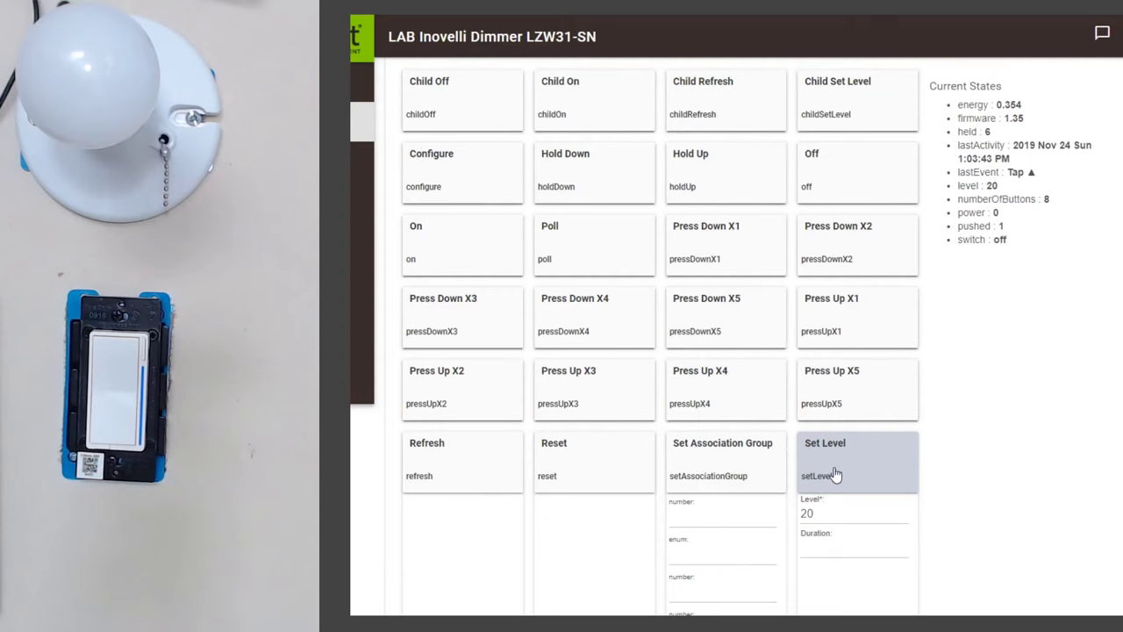
Send the Set Level command to the dimmer with a level of 20
left_click(834, 474)
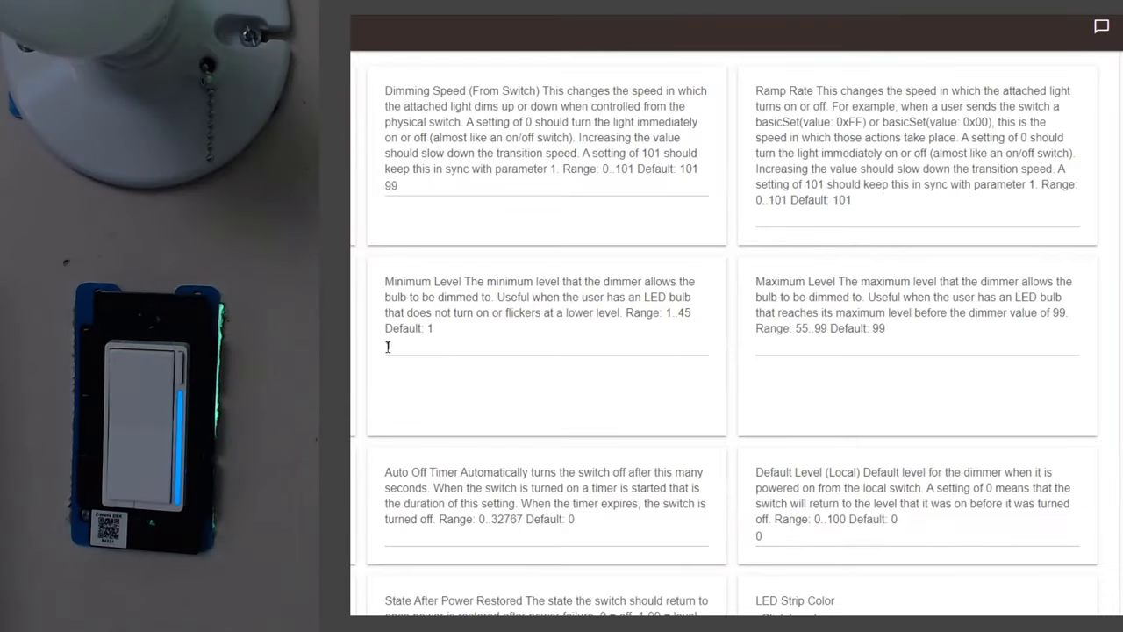
Set the dimmer's Minimum Level preference to 25 and send a Set Level command to test it
double_click(387, 347)
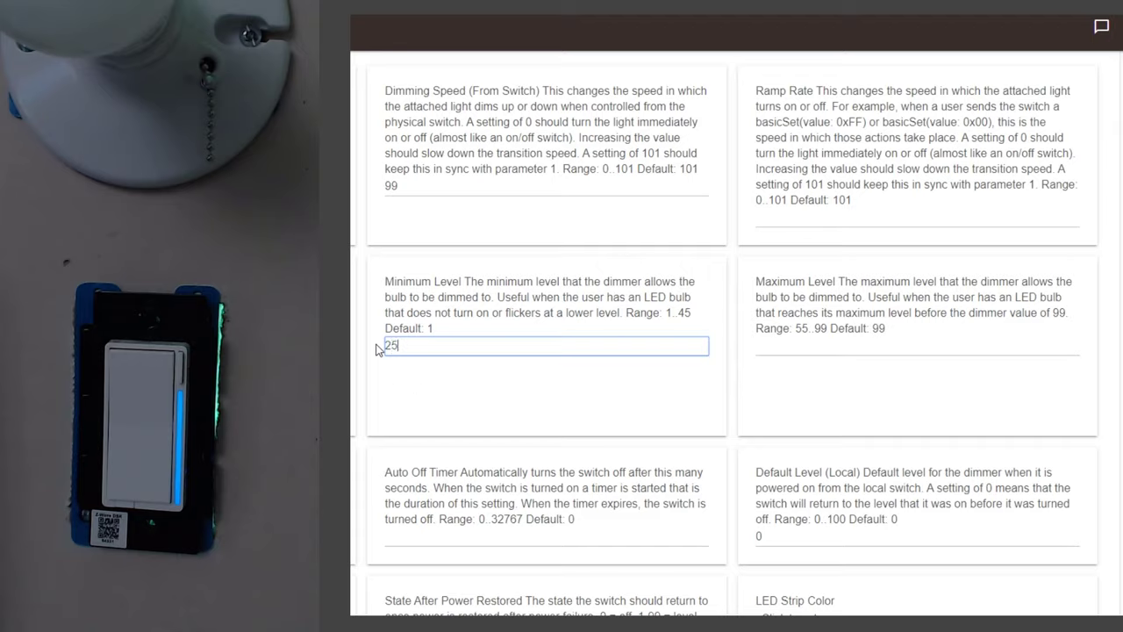
scroll(414, 409, "down", 10)
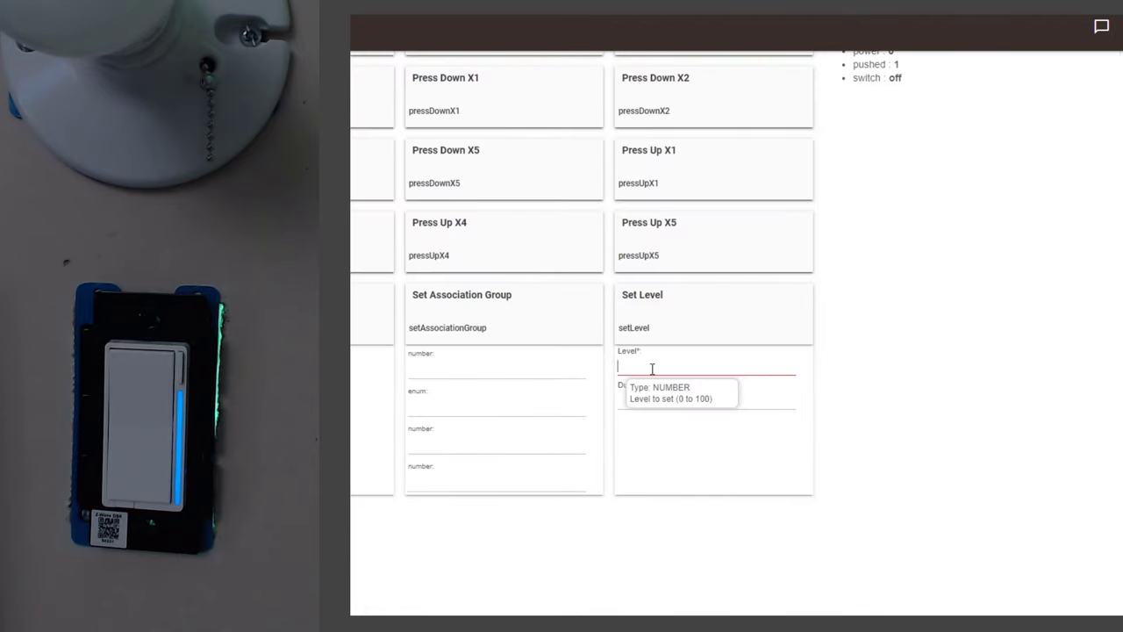
left_click(686, 320)
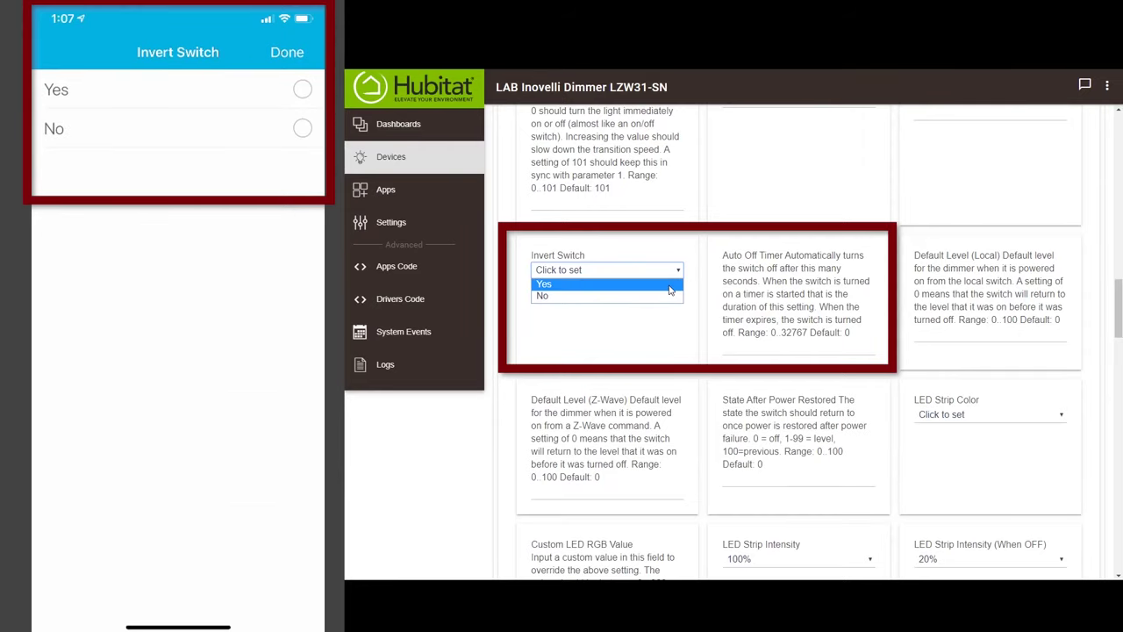
Choose Yes for the Invert Switch preference and open the AC Power Type options
left_click(671, 286)
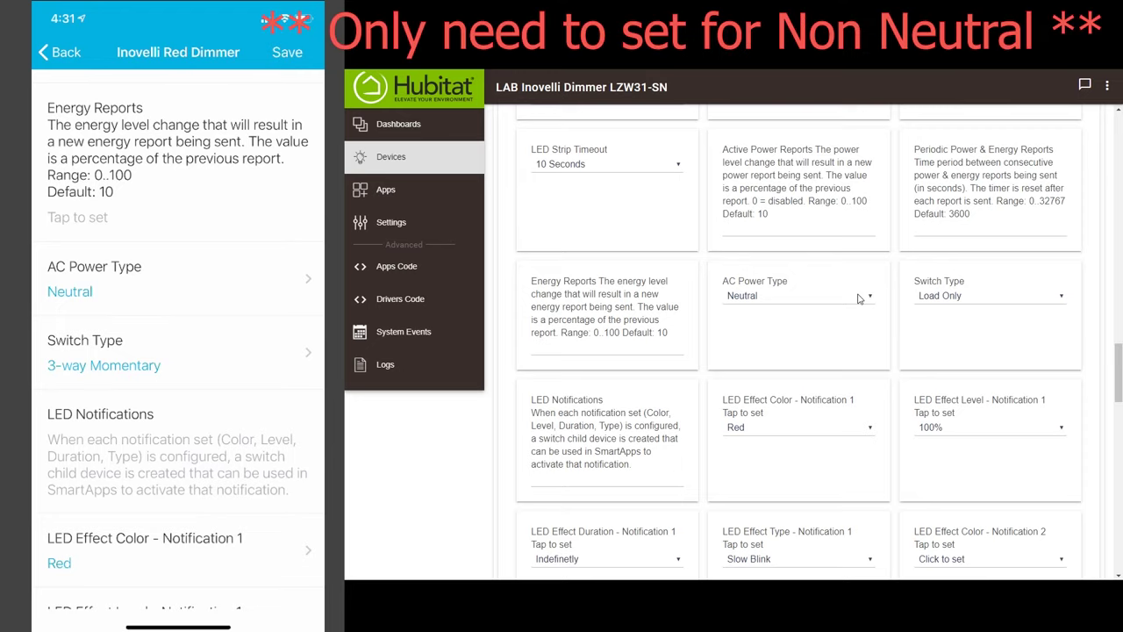
left_click(859, 298)
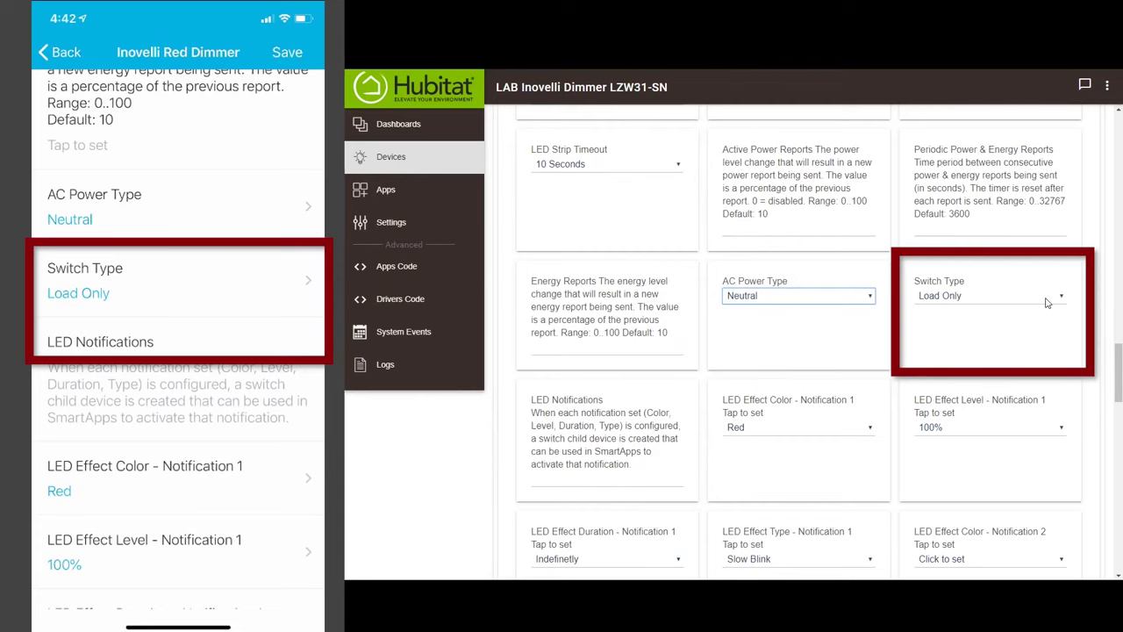
Try 3-way Toggle as the dimmer's Switch Type before setting it to 3-way Momentary
left_click(1047, 303)
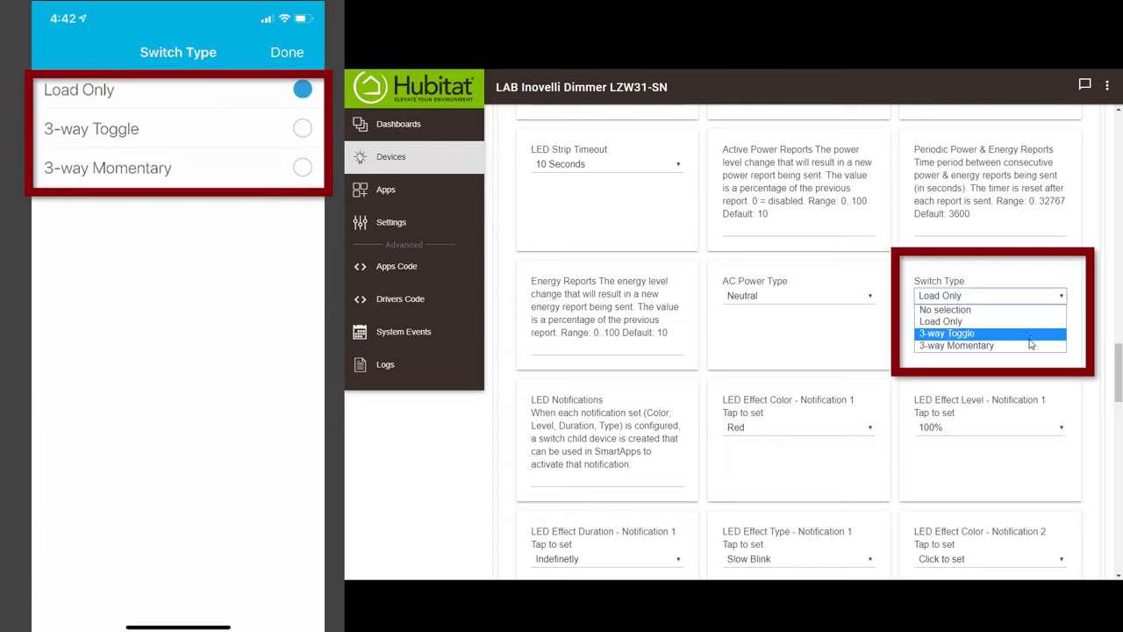
left_click(1031, 335)
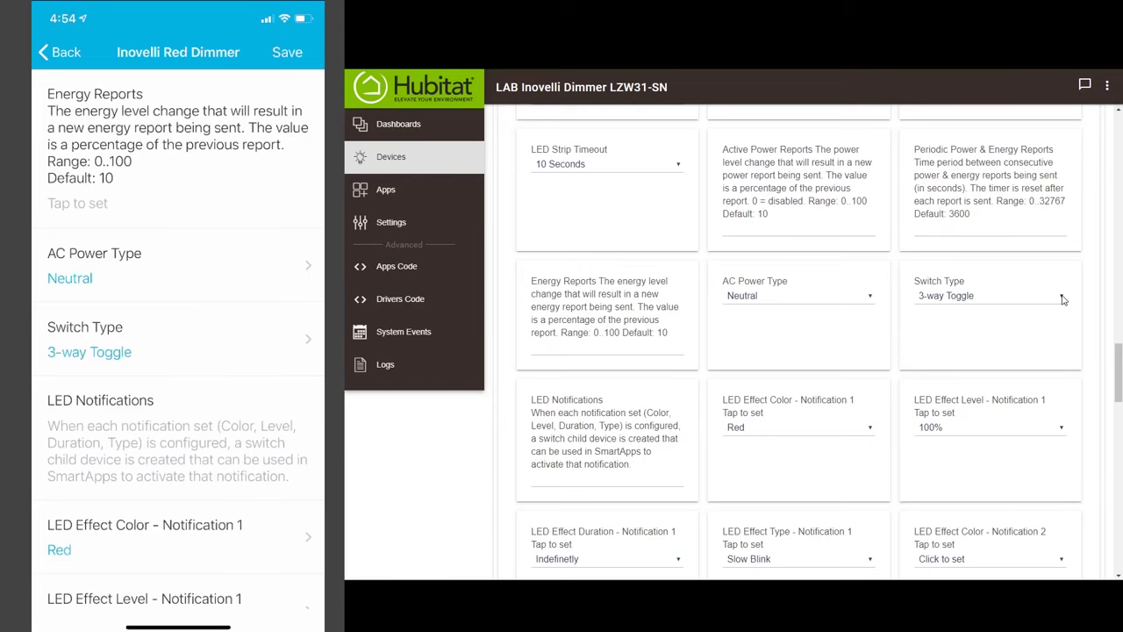
left_click(1062, 299)
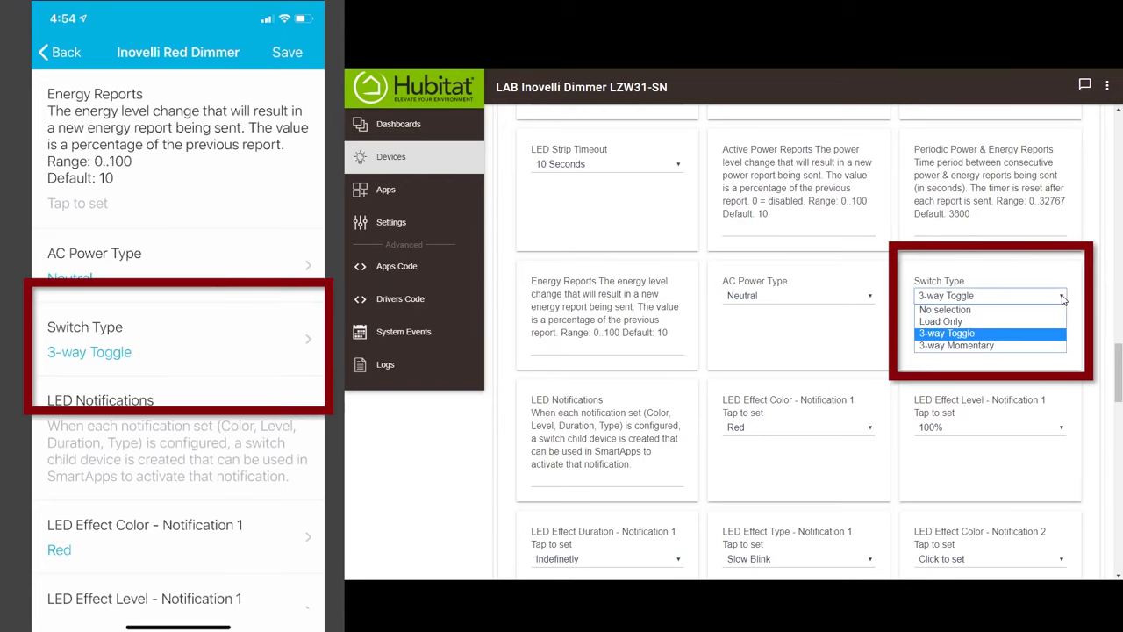
left_click(1034, 349)
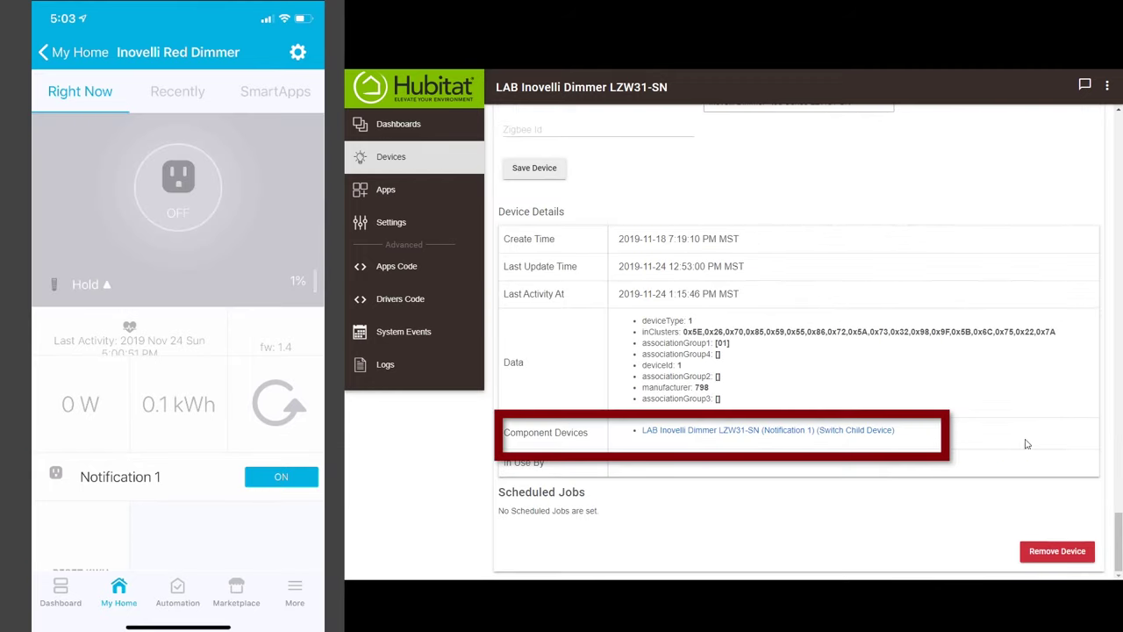
Open the dimmer's Notification 1 child device and test the LED notification by turning it on and off
left_click(809, 436)
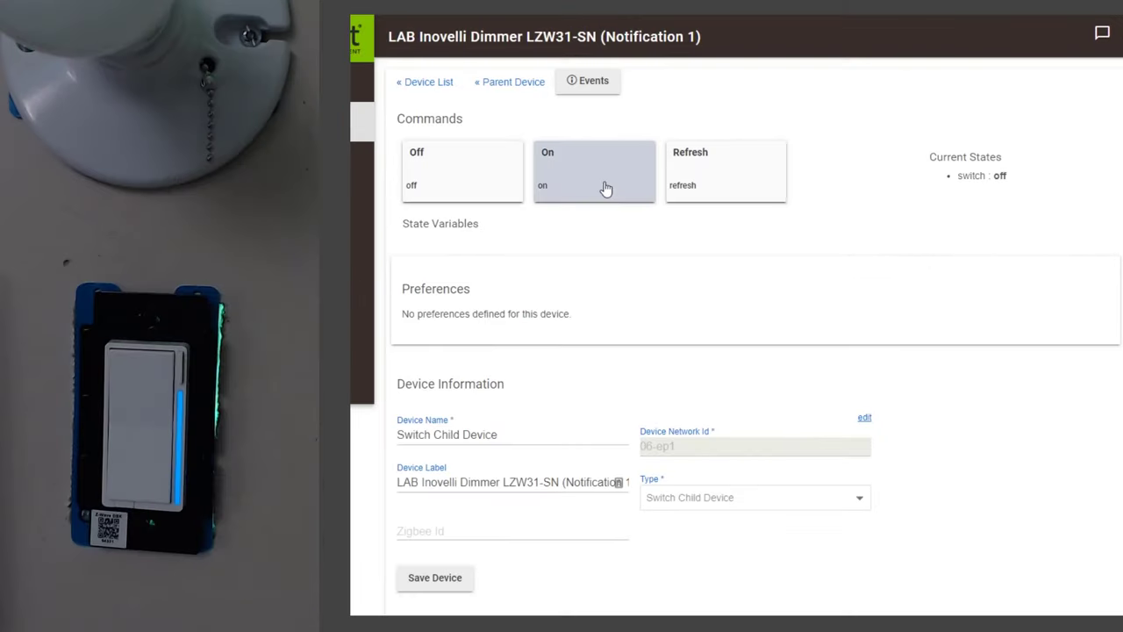
left_click(606, 188)
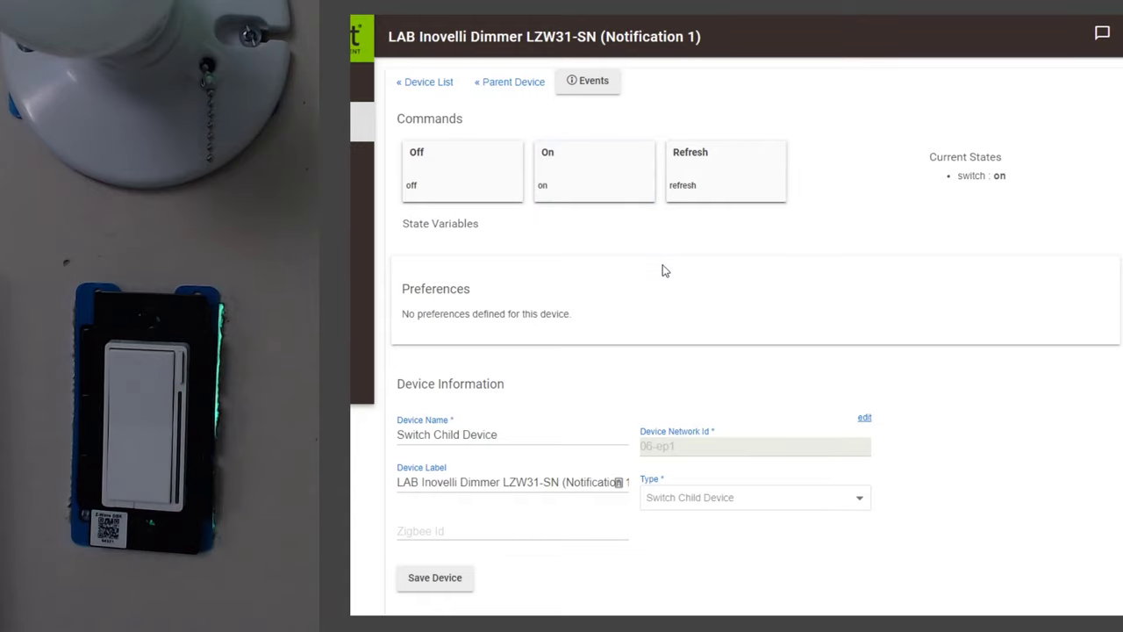
left_click(481, 186)
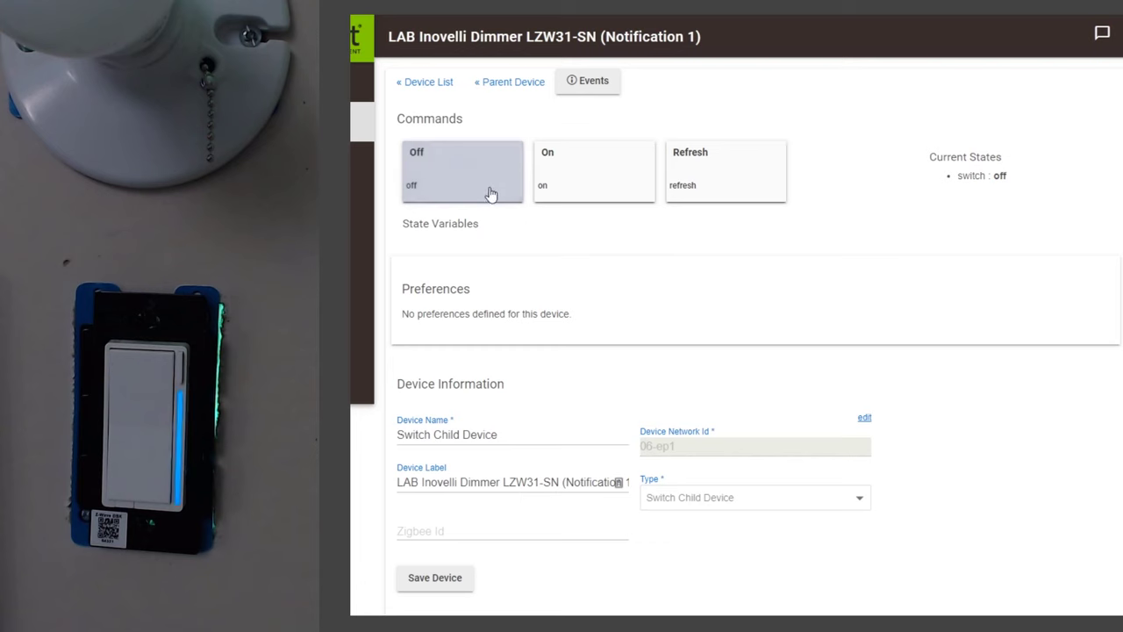